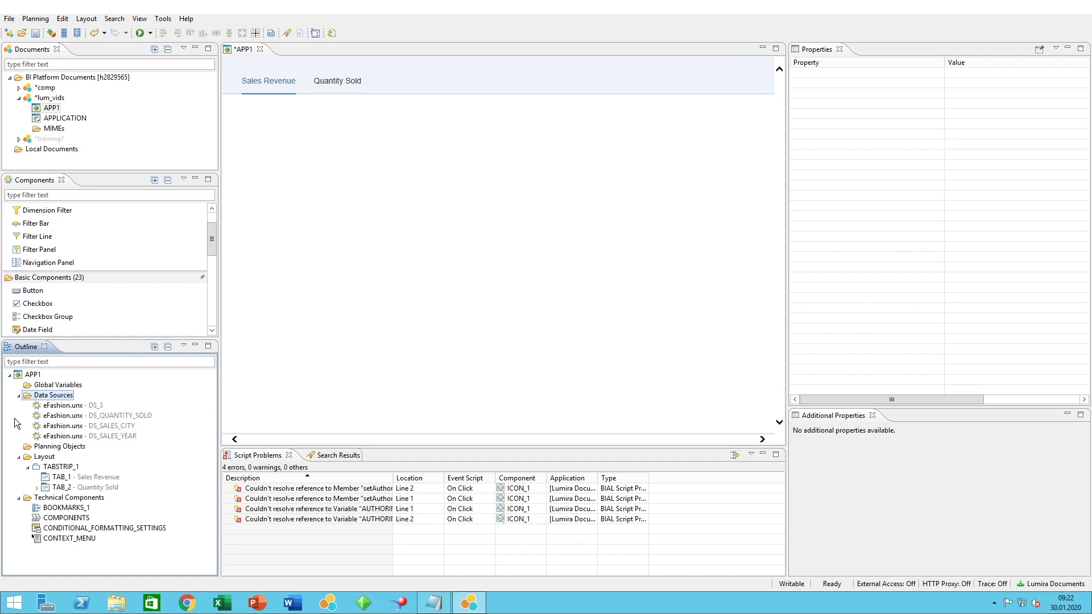
# Open the context menu of the Data Sources folder in the Outline panel
pyautogui.rightClick(67, 400)
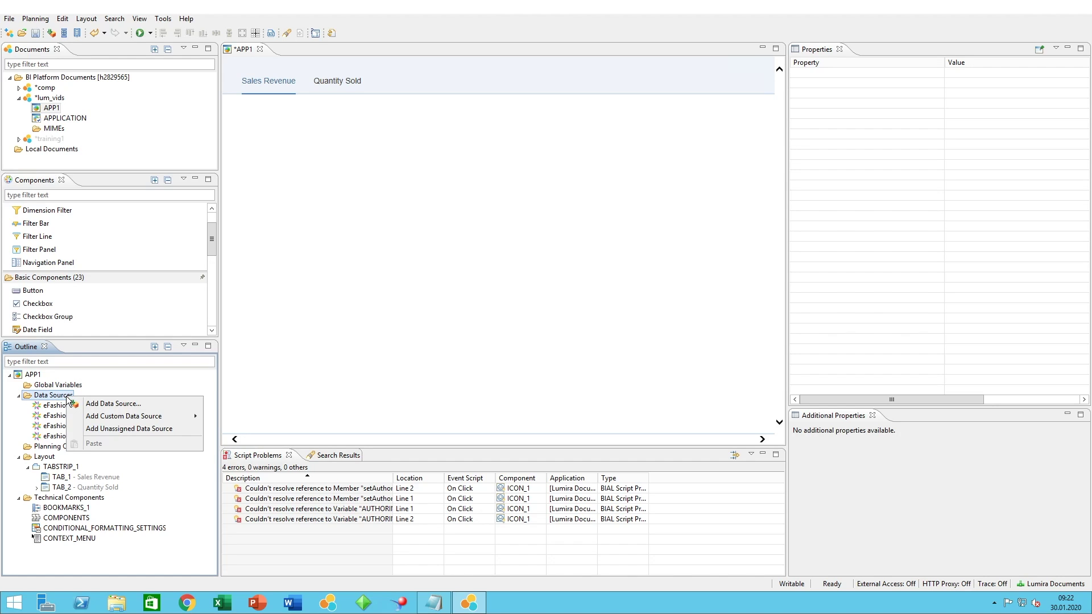
# Start a new data source and bring up the Select Connection list
pyautogui.click(98, 406)
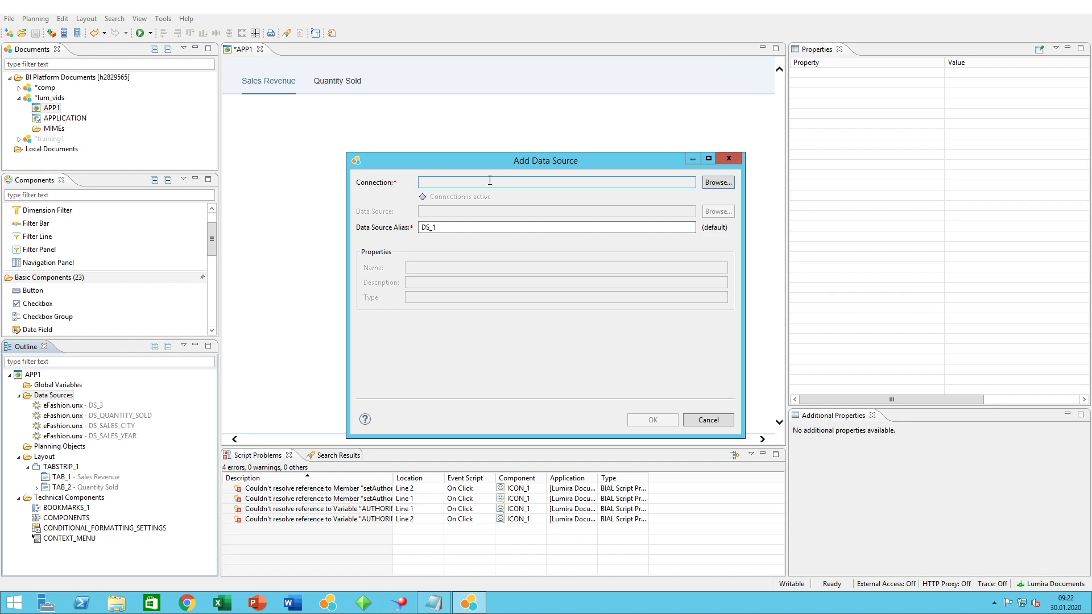
pyautogui.click(723, 184)
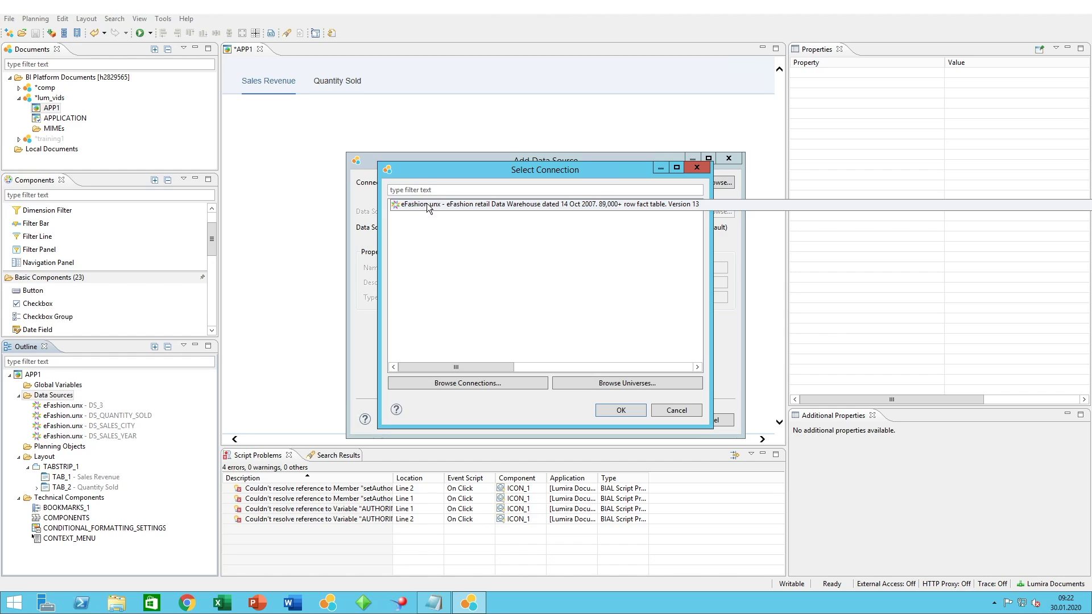
# Choose the eFashion.unx universe as the new data source's connection
pyautogui.click(462, 206)
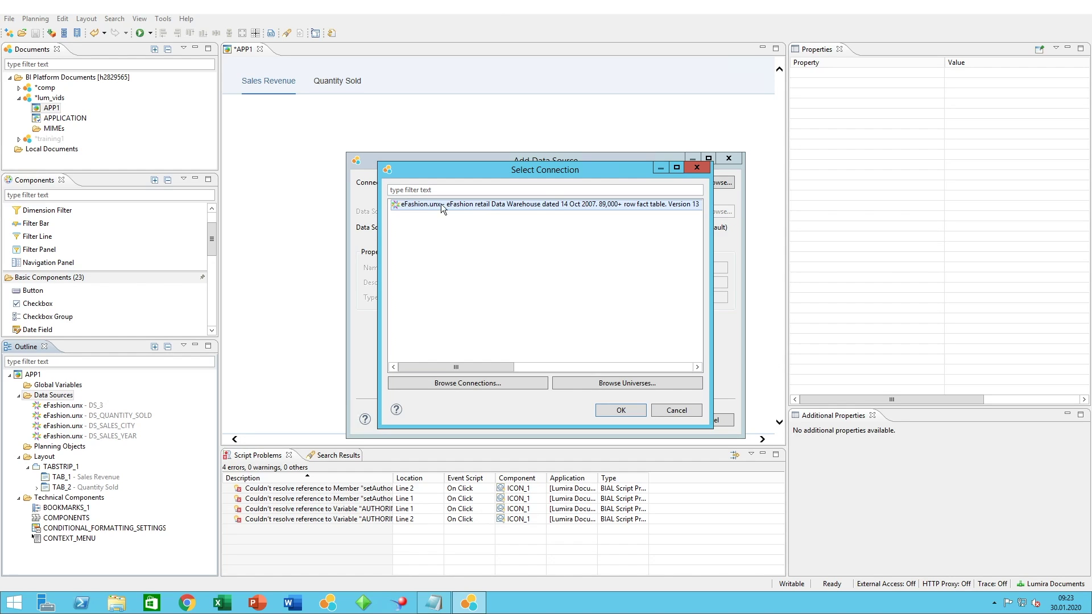
pyautogui.doubleClick(412, 204)
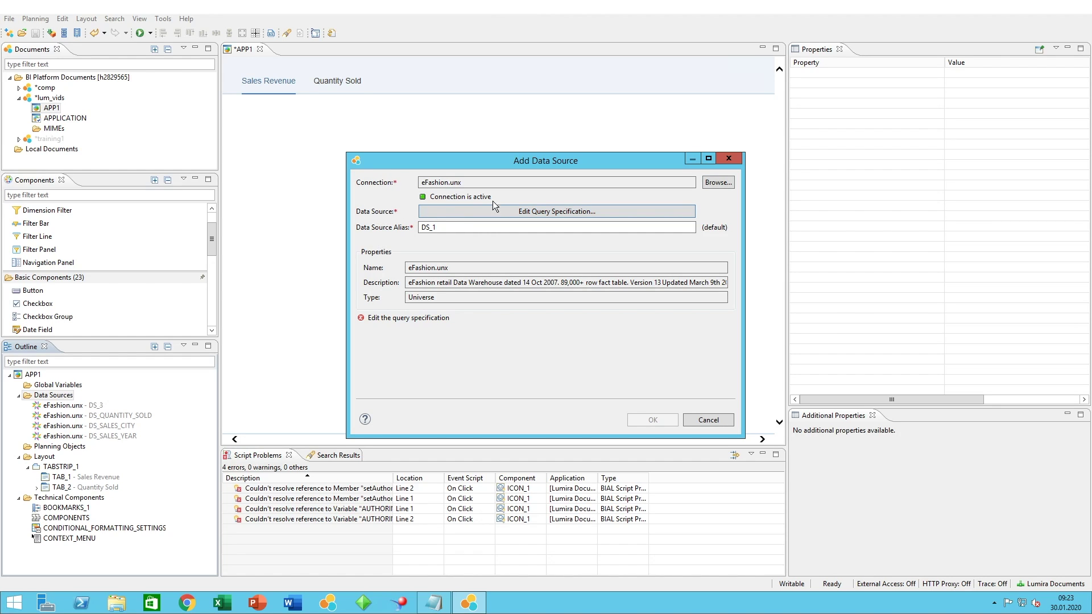
# In the eFashion query specification, expand Time period and Measures and add Year as a result object
pyautogui.click(554, 213)
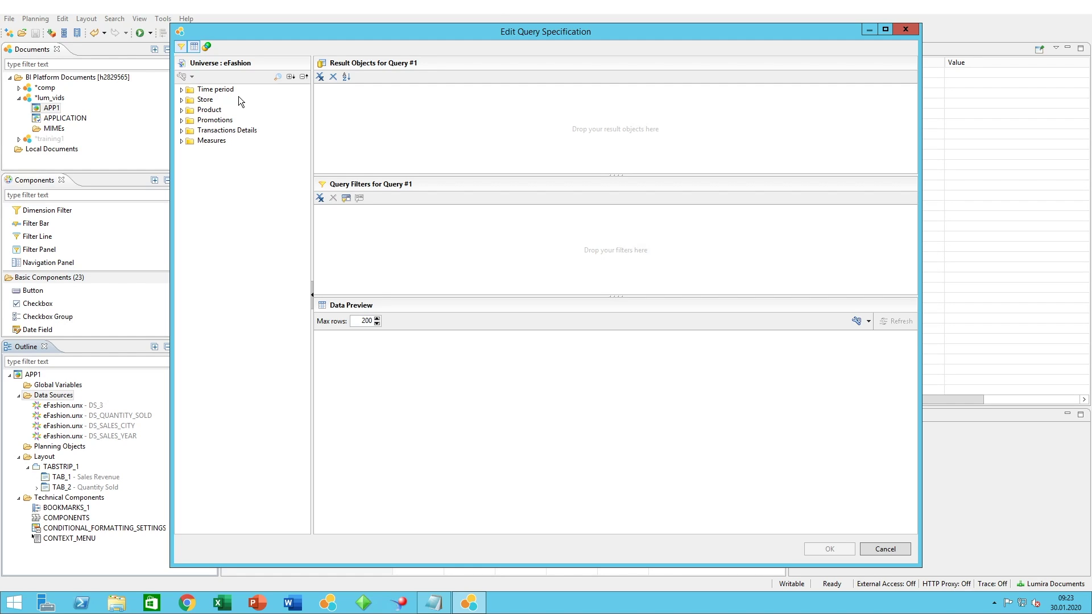
pyautogui.click(182, 89)
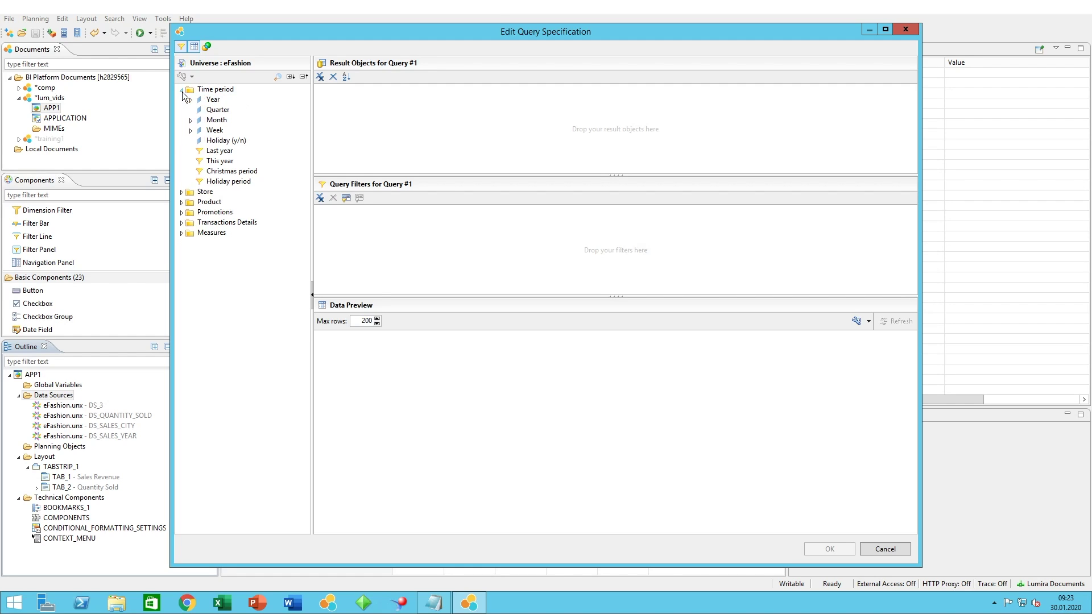
pyautogui.click(181, 234)
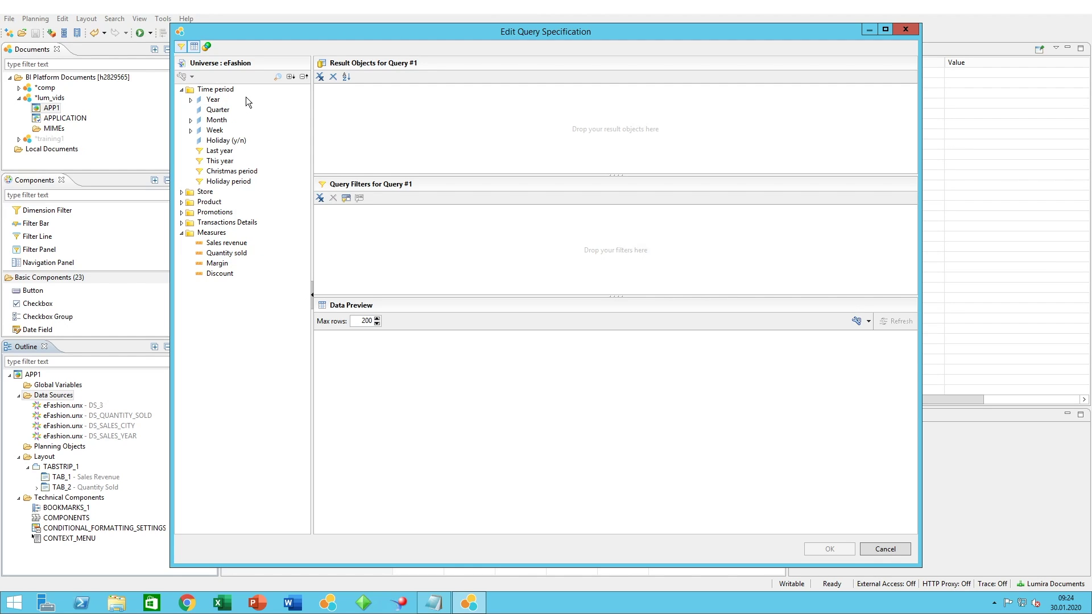
pyautogui.doubleClick(213, 101)
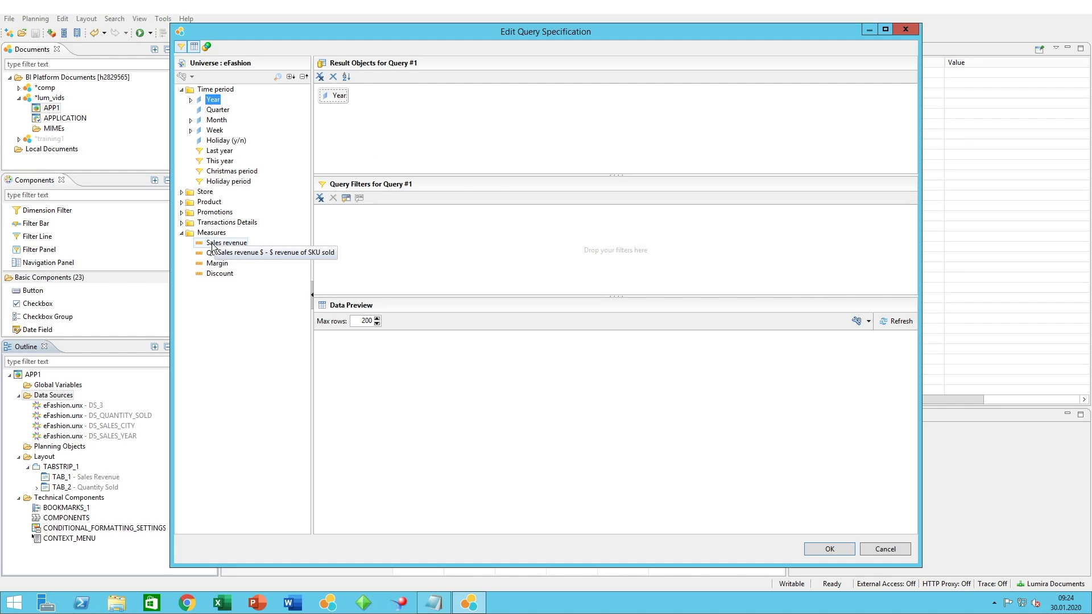
# Add Sales revenue to Query #1's result objects, positioned after Year
pyautogui.moveTo(212, 246); pyautogui.dragTo(381, 98)
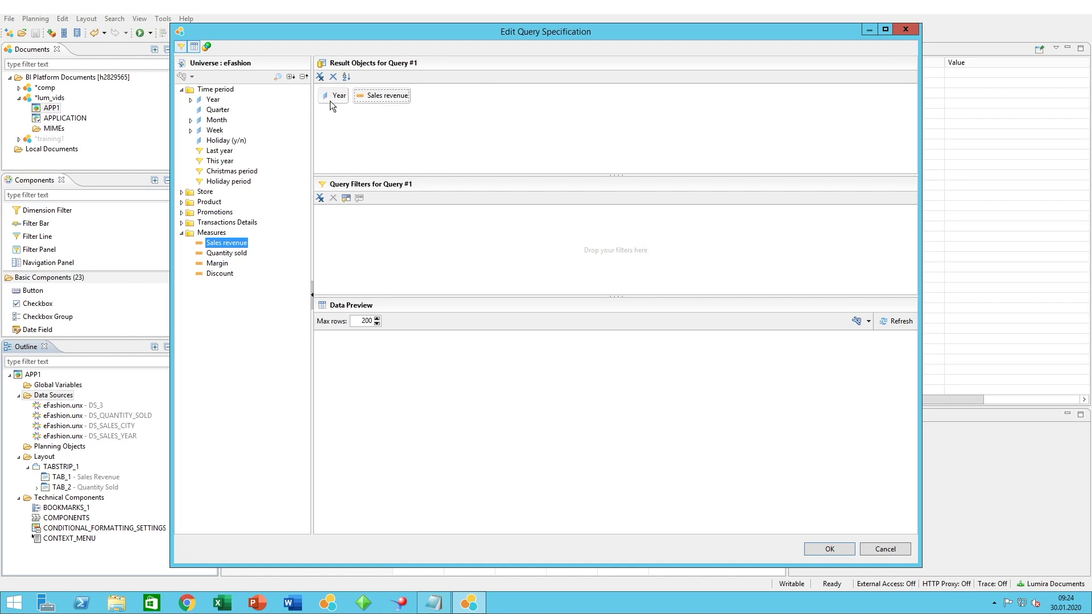
pyautogui.moveTo(381, 98); pyautogui.dragTo(318, 94)
pyautogui.moveTo(376, 119); pyautogui.dragTo(440, 97)
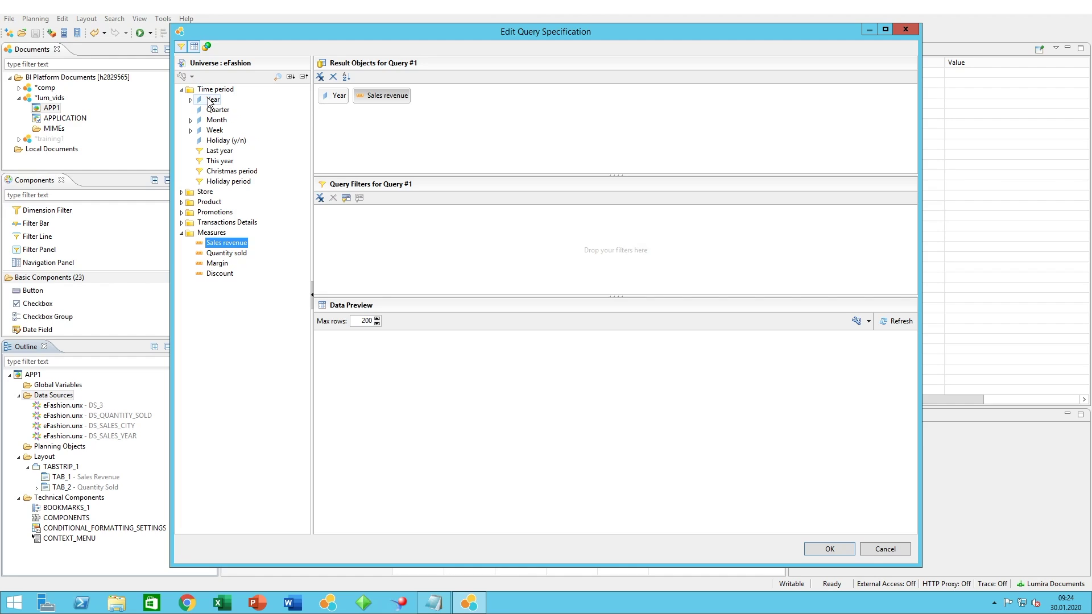
pyautogui.moveTo(210, 102)
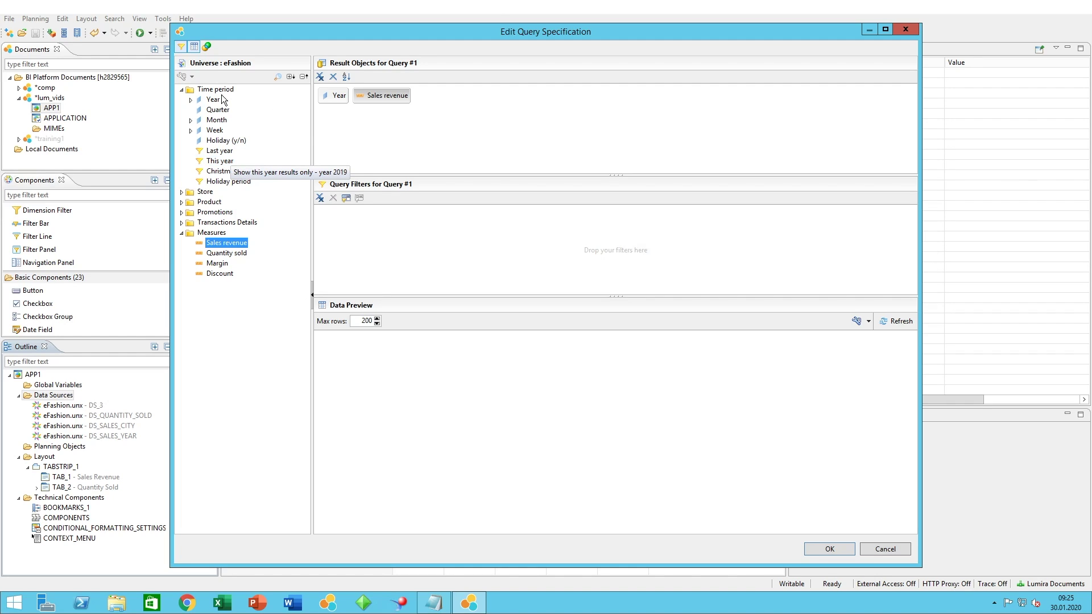
# Add a Year query filter with the Equal to operator, leaving its value empty
pyautogui.moveTo(213, 100); pyautogui.dragTo(373, 224)
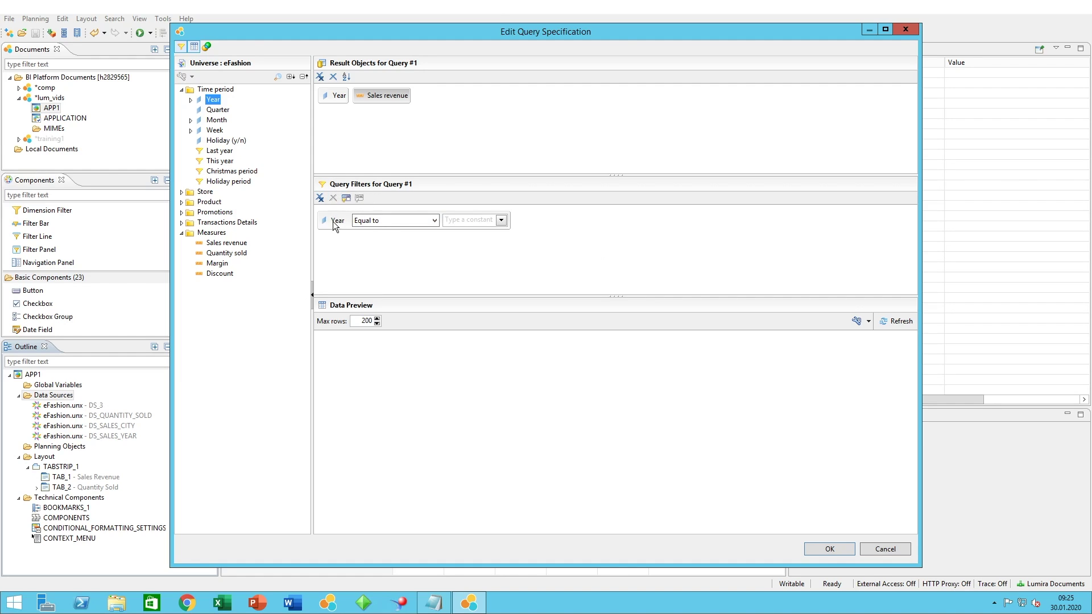
pyautogui.click(393, 219)
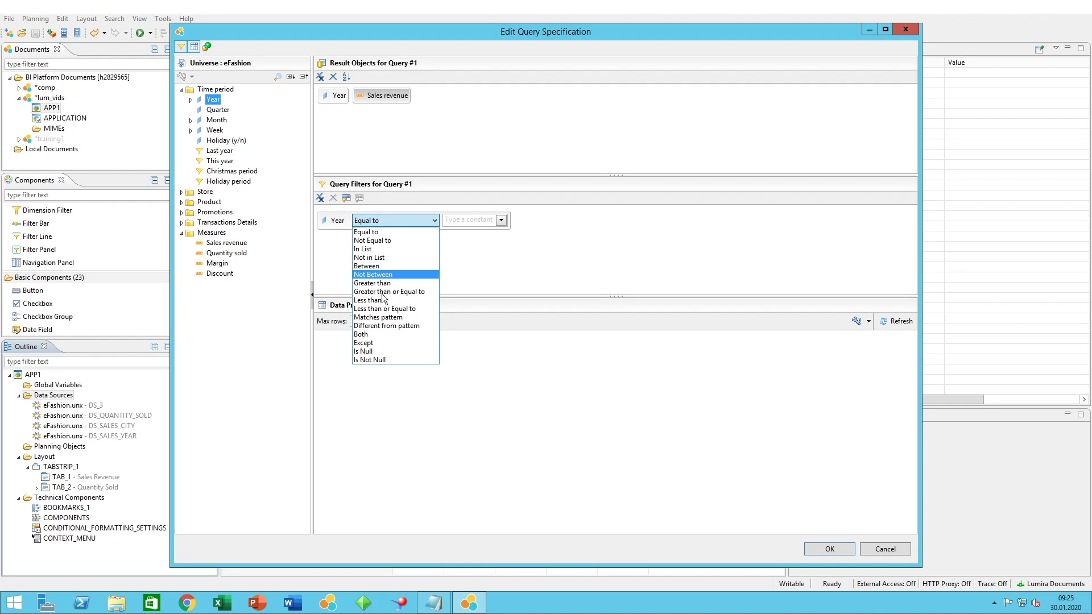
pyautogui.click(484, 260)
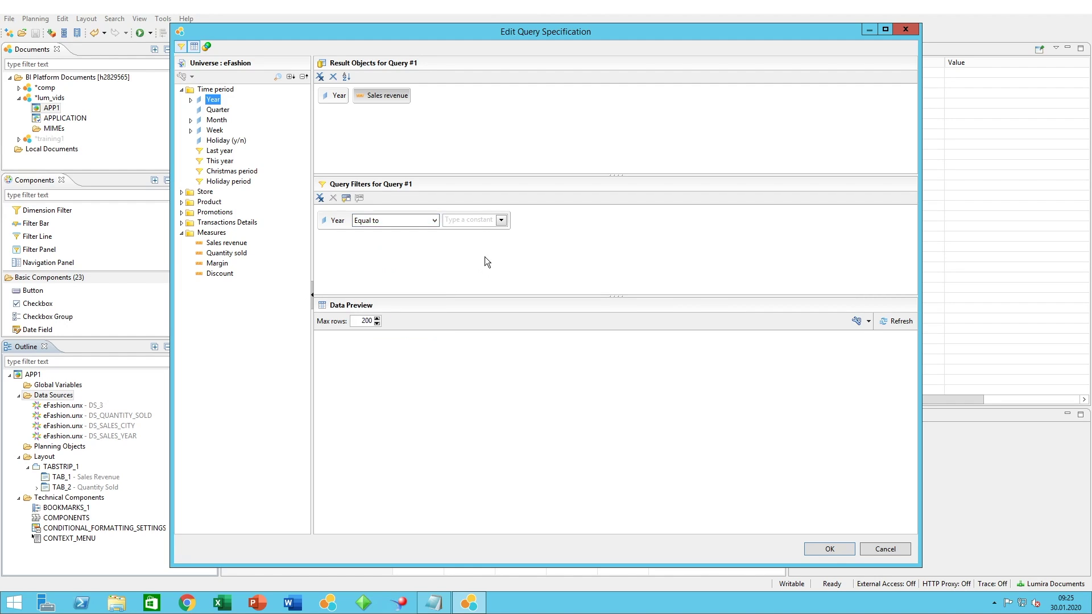
pyautogui.click(453, 219)
pyautogui.click(500, 219)
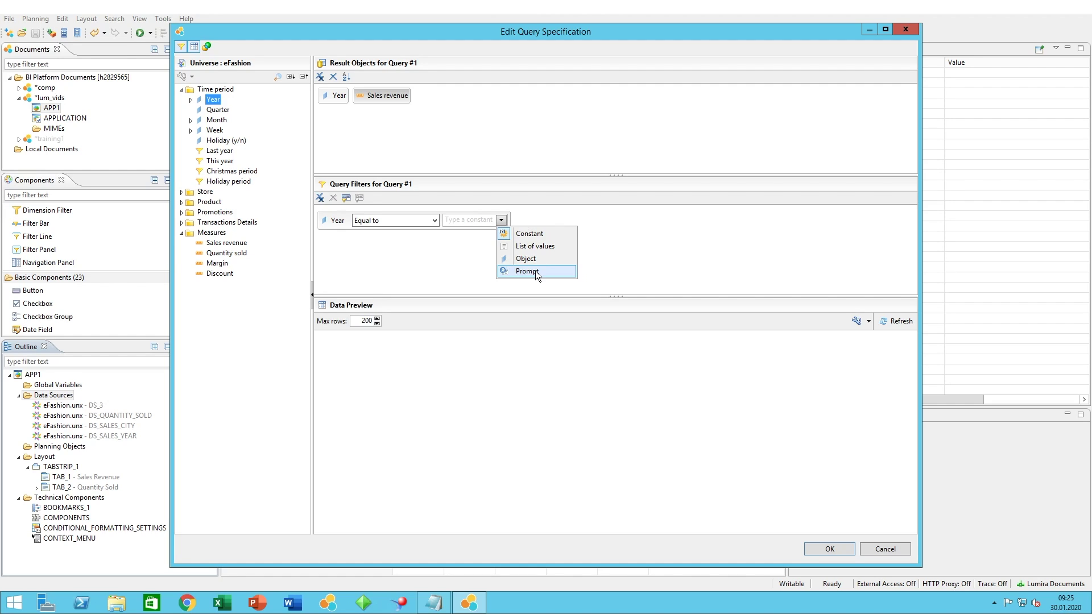
pyautogui.click(417, 256)
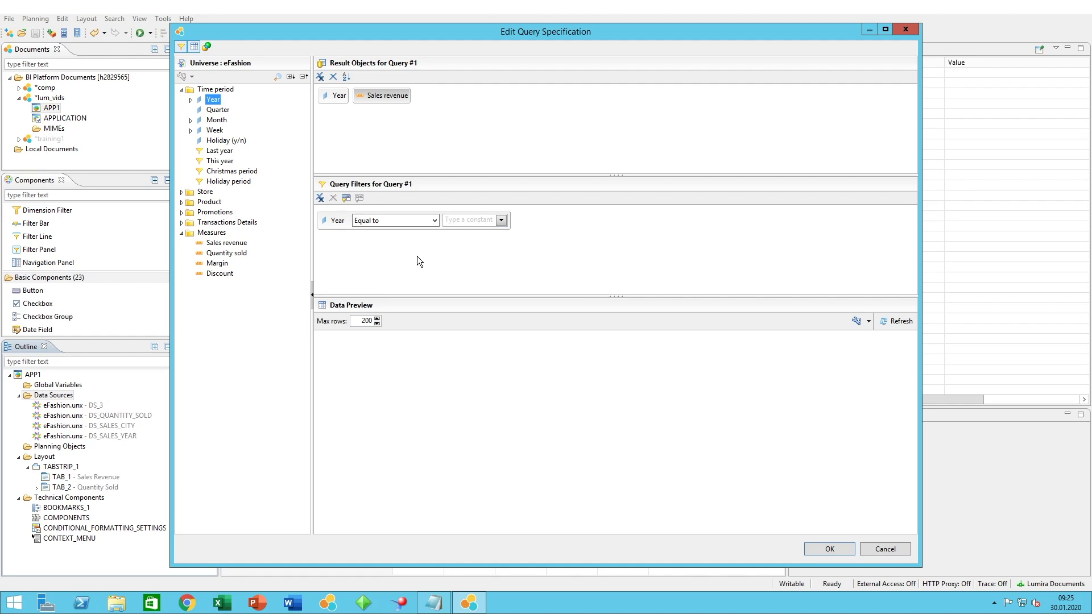
pyautogui.click(336, 224)
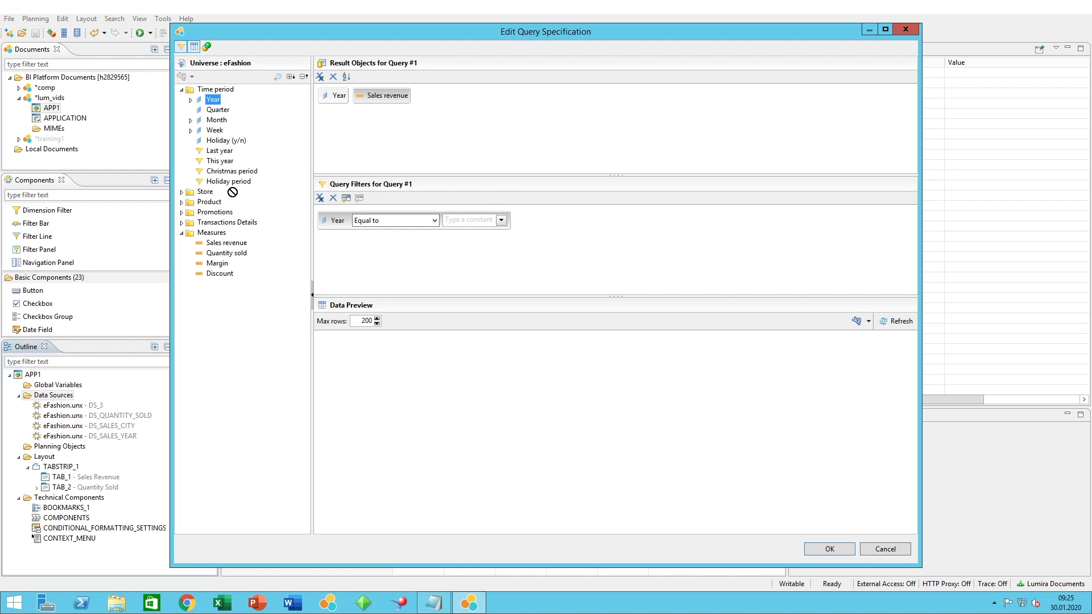
# Swap the Year filter for This year, preview 2019 revenue of $568,202, and accept the query
pyautogui.click(333, 199)
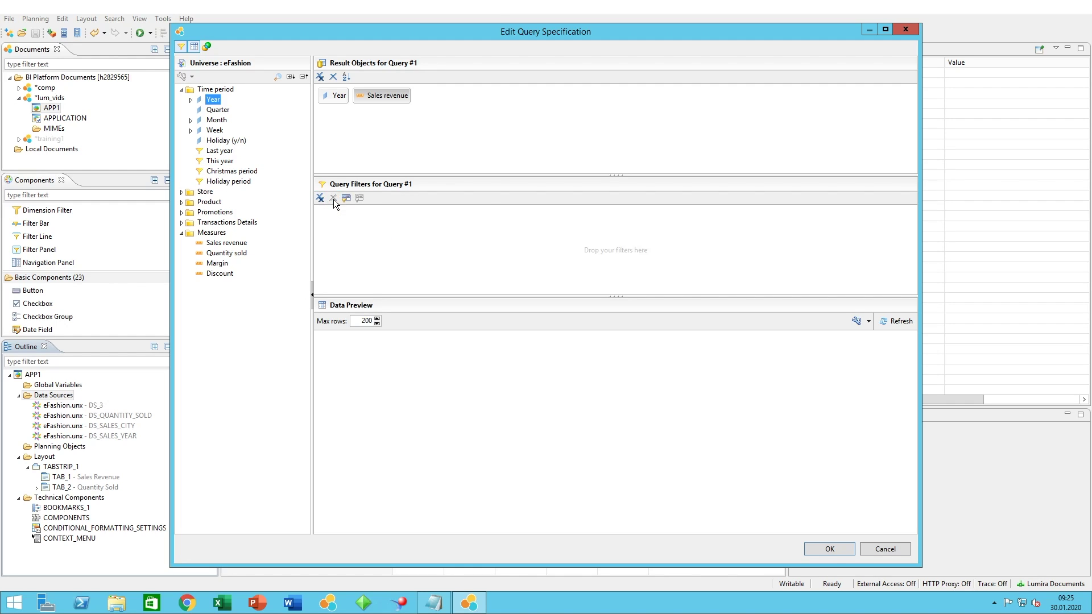
pyautogui.doubleClick(211, 164)
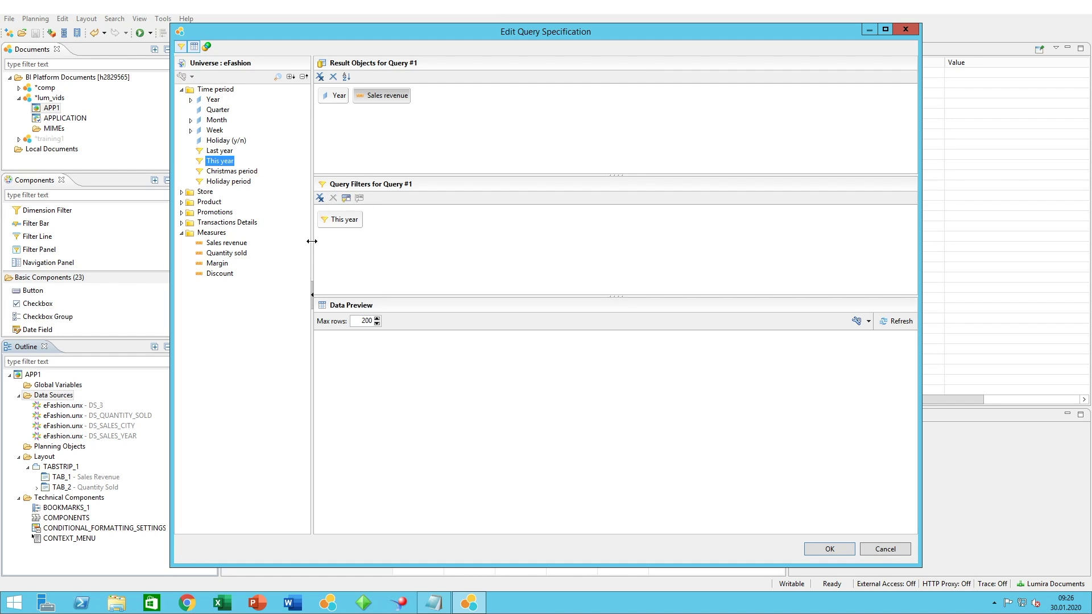
pyautogui.click(896, 322)
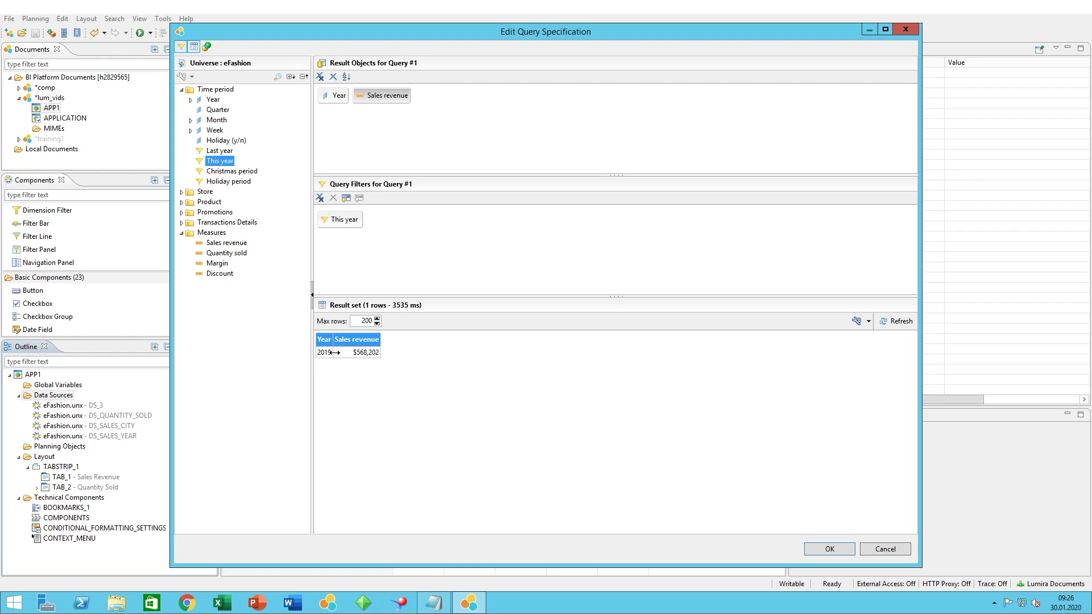
pyautogui.click(823, 548)
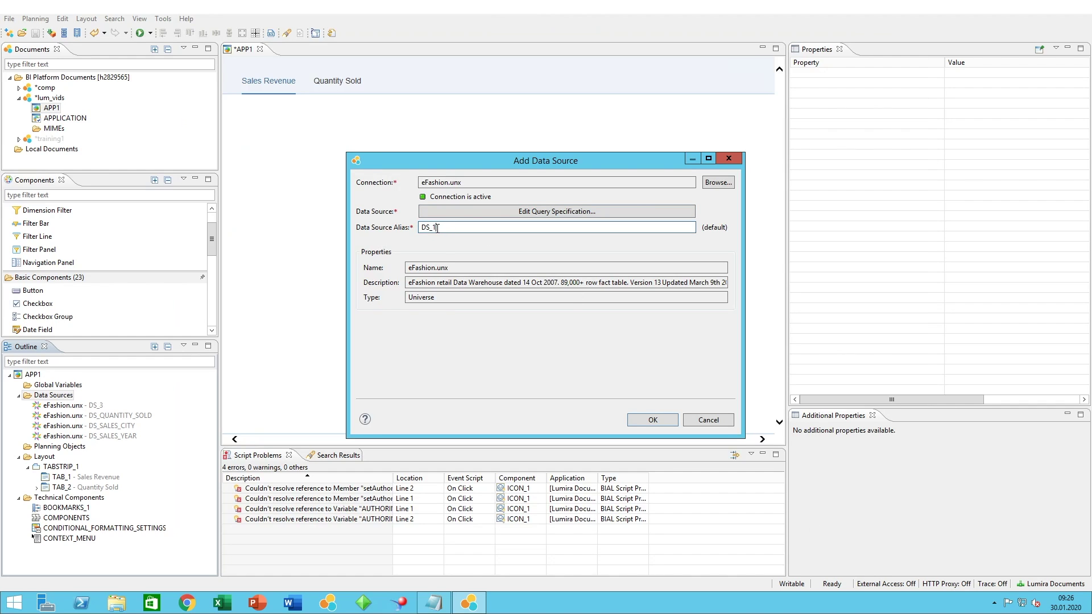
# Rename the data source alias from DS_1 to DS_SAMPLE and add it to the app
pyautogui.moveTo(438, 230); pyautogui.dragTo(412, 231)
pyautogui.press('Right')
pyautogui.press('BackSpace')
pyautogui.write('SD')
pyautogui.press('BackSpace')
pyautogui.write('AMPLE')
pyautogui.click(653, 420)
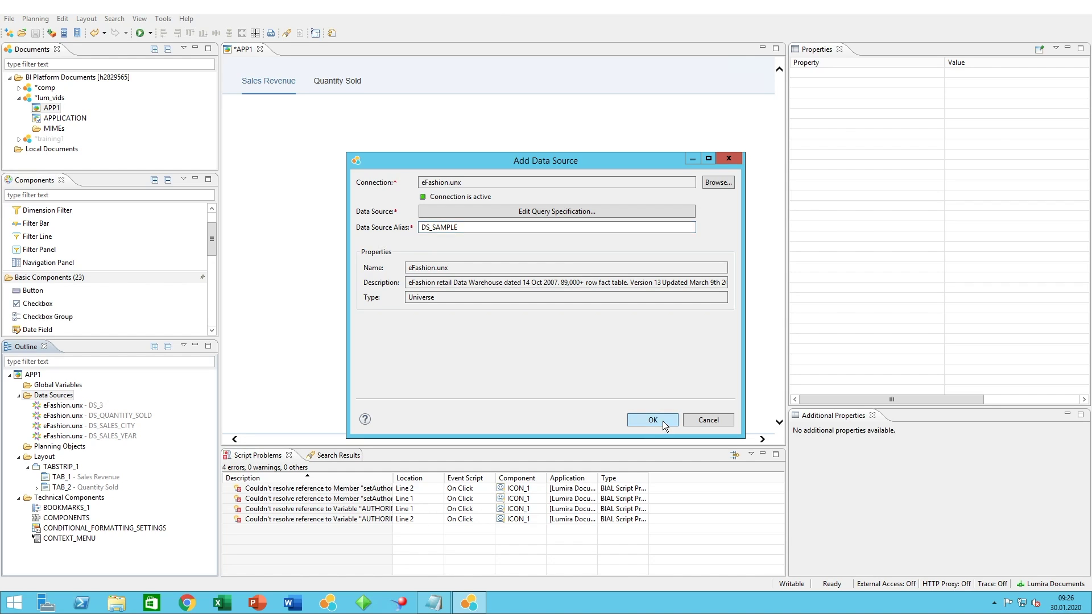